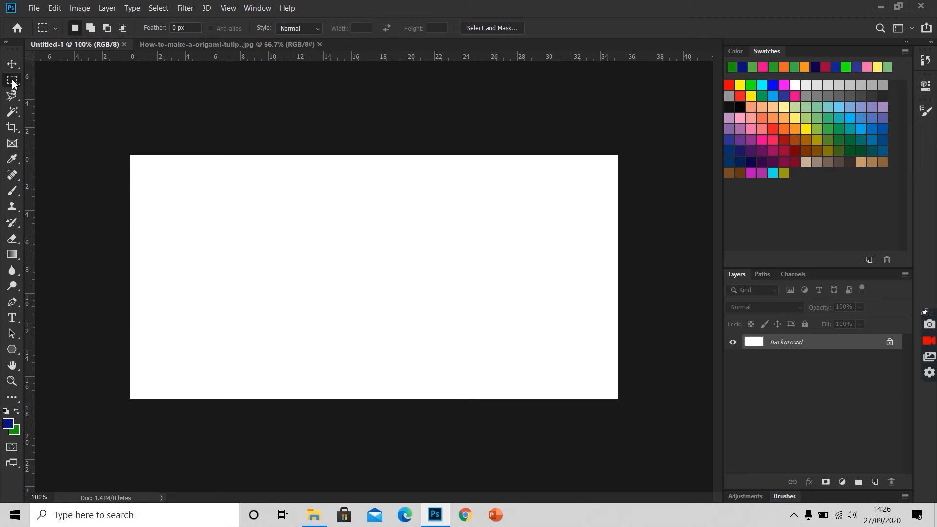
Activate the Rectangular Marquee tool and create a new layer named recmarqueetool
{"action": "right_click", "coordinate": [19, 85]}
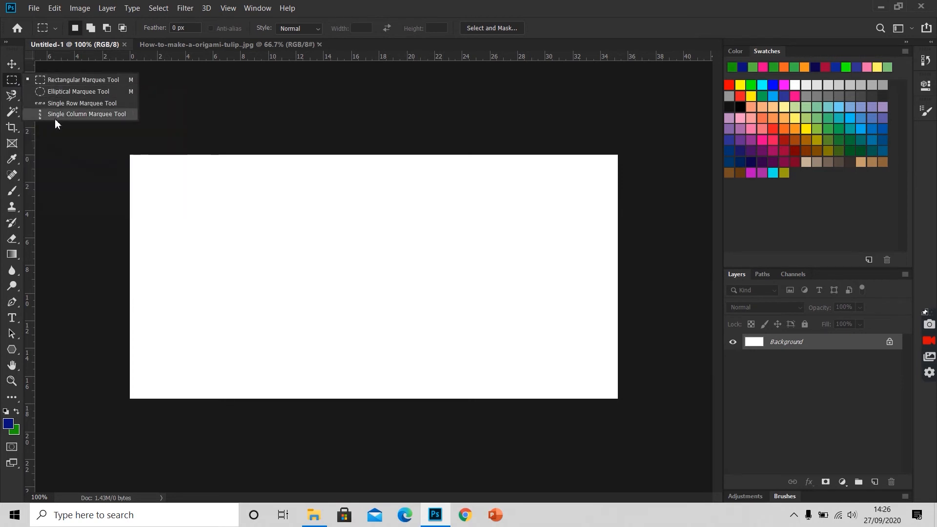
{"action": "left_click", "coordinate": [47, 80]}
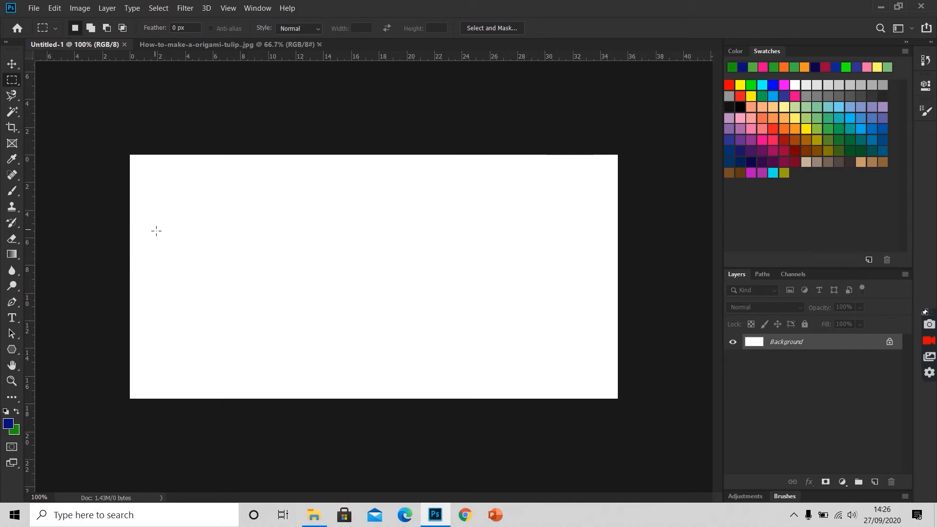
{"action": "key", "text": "ctrl+shift+n"}
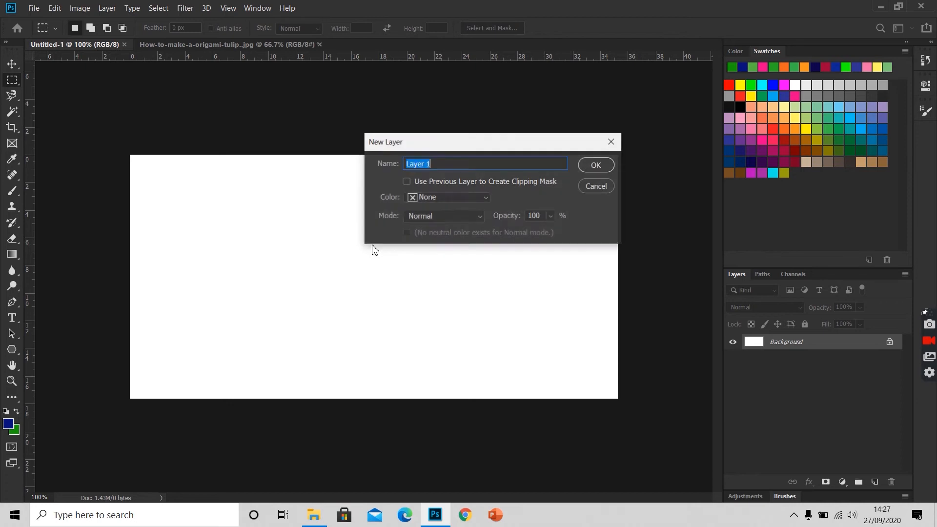
{"action": "type", "text": "recmar"}
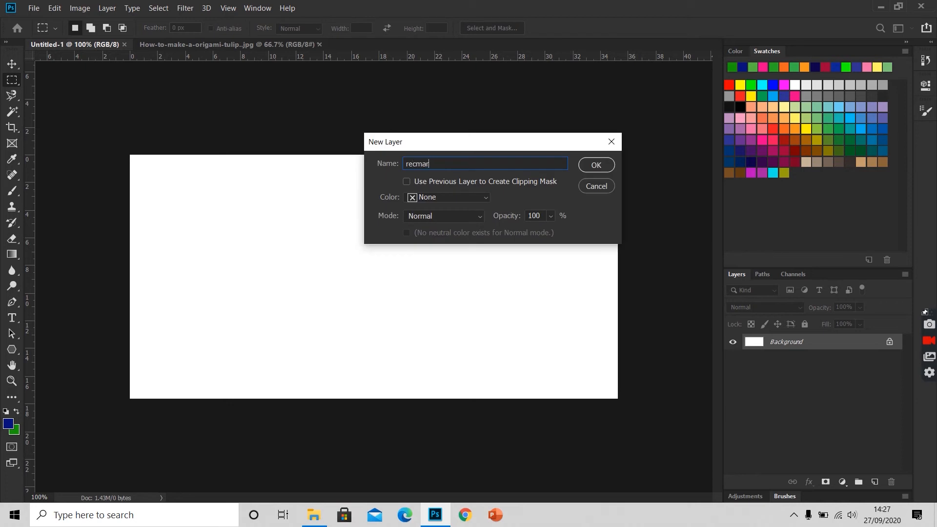
{"action": "type", "text": "queetool"}
{"action": "key", "text": "Return"}
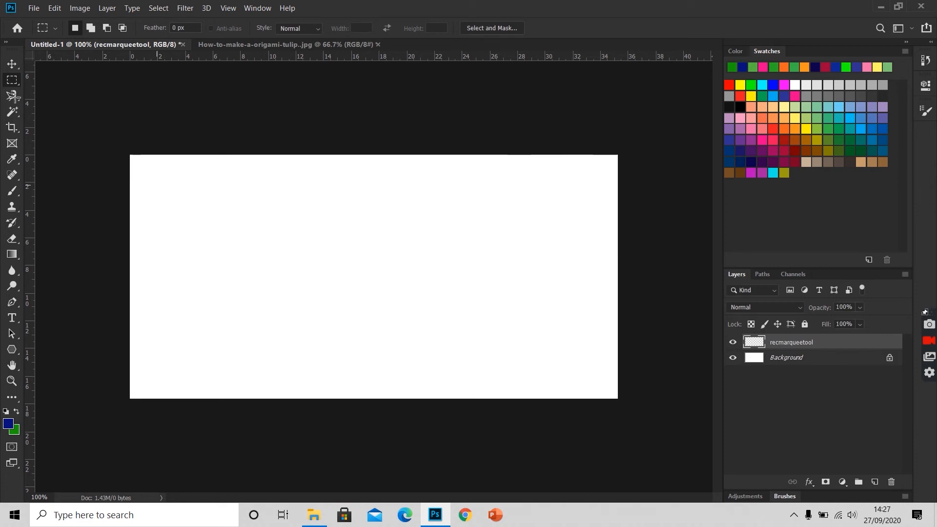
Select a rectangle in the upper-left part of the canvas and subtract several rectangular notches from its right edge
{"action": "left_click_drag", "start_coordinate": [169, 182], "coordinate": [301, 244]}
{"action": "left_click", "coordinate": [253, 270]}
{"action": "left_click_drag", "start_coordinate": [171, 179], "coordinate": [311, 280]}
{"action": "left_click_drag", "start_coordinate": [298, 303], "coordinate": [245, 229]}
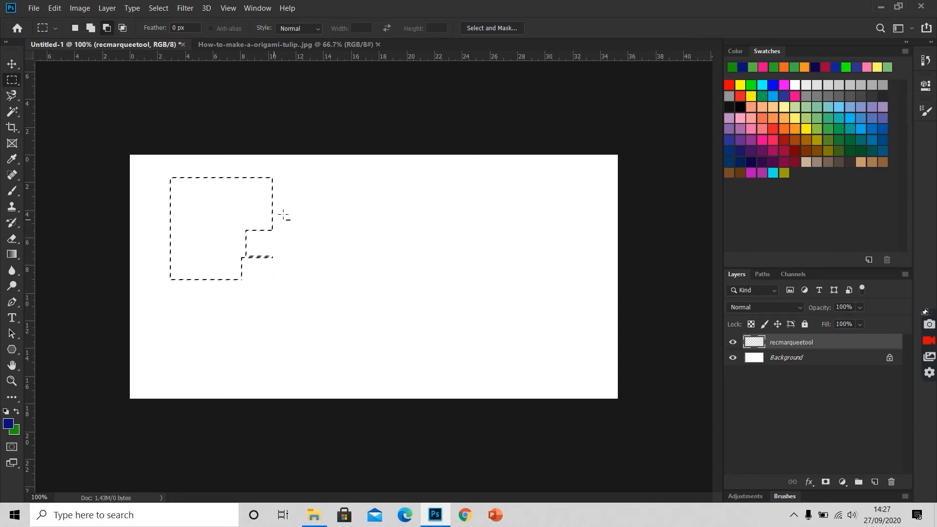
{"action": "left_click_drag", "start_coordinate": [295, 207], "coordinate": [241, 195]}
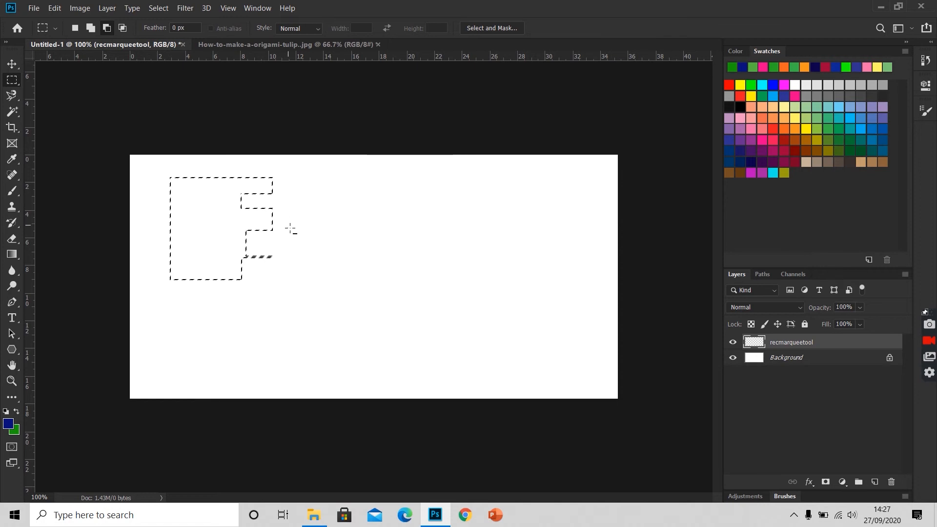
{"action": "left_click_drag", "start_coordinate": [290, 227], "coordinate": [236, 263]}
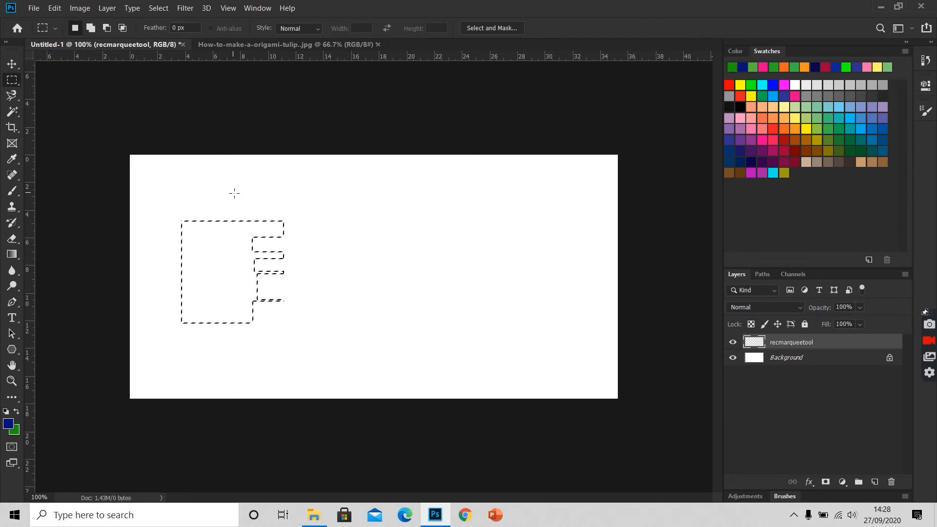
Add overlapping rectangles around the notched selection and separate rectangles in the empty canvas area, and clear the selection
{"action": "key", "text": "shift"}
{"action": "left_click_drag", "start_coordinate": [233, 192], "coordinate": [291, 264]}
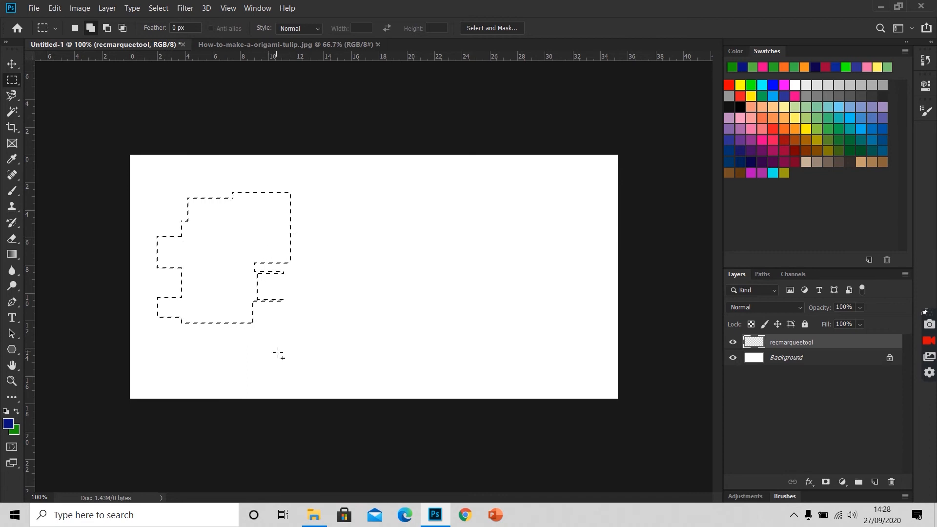
{"action": "left_click_drag", "start_coordinate": [225, 308], "coordinate": [222, 307]}
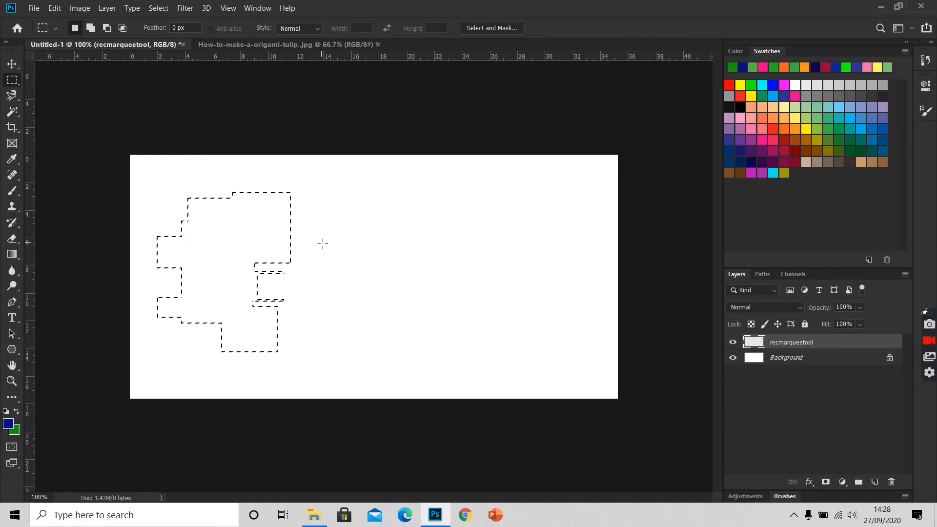
{"action": "key", "text": "shift"}
{"action": "left_click_drag", "start_coordinate": [323, 220], "coordinate": [390, 282]}
{"action": "left_click_drag", "start_coordinate": [323, 309], "coordinate": [409, 358]}
{"action": "left_click_drag", "start_coordinate": [439, 221], "coordinate": [520, 277]}
{"action": "left_click", "coordinate": [520, 278]}
Fill a wide rectangular selection with red using the Paint Bucket and move the red rectangle to the canvas's upper-left corner
{"action": "left_click_drag", "start_coordinate": [173, 199], "coordinate": [305, 262]}
{"action": "left_click", "coordinate": [777, 127]}
{"action": "left_click_drag", "start_coordinate": [13, 254], "coordinate": [57, 265]}
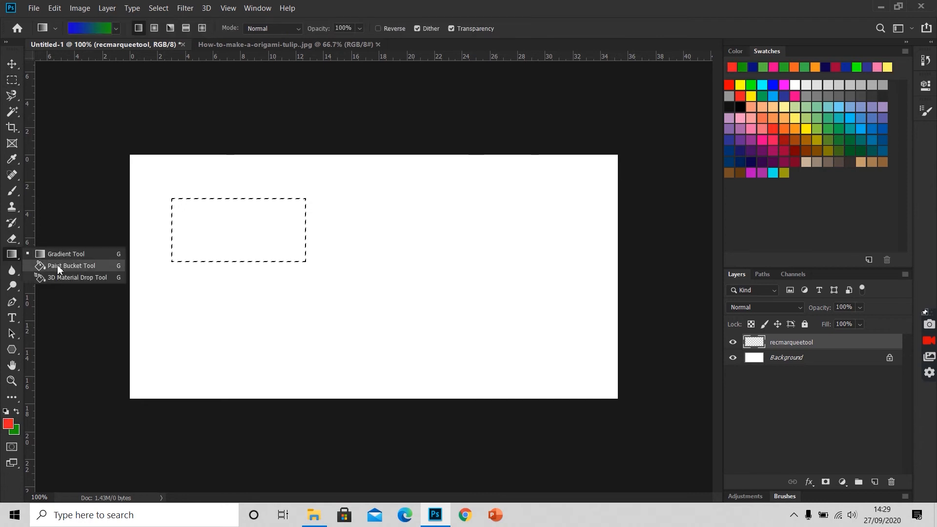
{"action": "left_click", "coordinate": [58, 266]}
{"action": "left_click", "coordinate": [206, 230]}
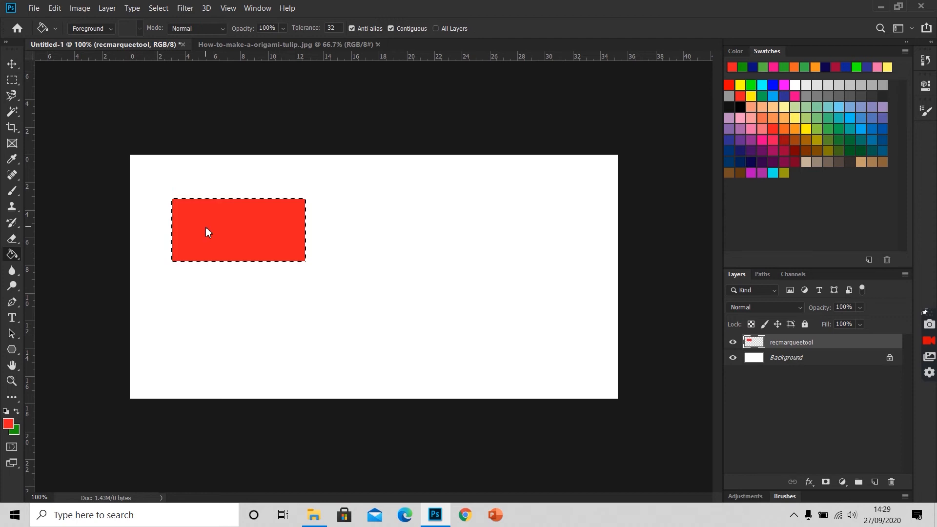
{"action": "key", "text": "ctrl+d"}
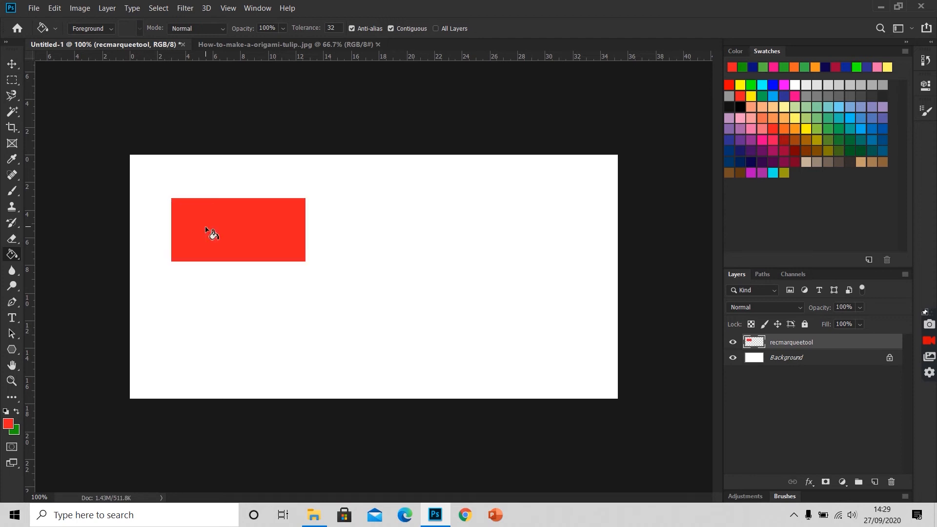
{"action": "key", "text": "v"}
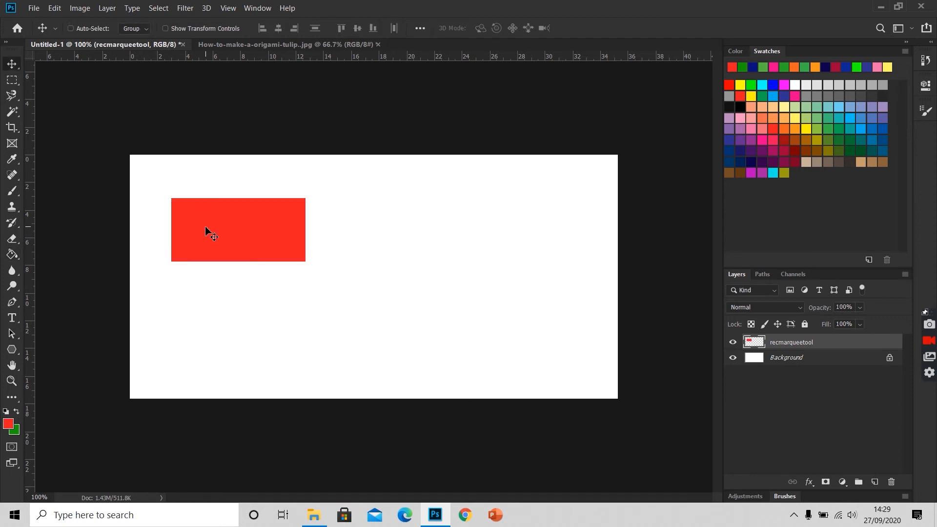
{"action": "left_click_drag", "start_coordinate": [238, 244], "coordinate": [204, 199]}
Make a square marquee selection below the red rectangle and add a new layer for it
{"action": "key", "text": "m"}
{"action": "left_click_drag", "start_coordinate": [148, 249], "coordinate": [244, 322]}
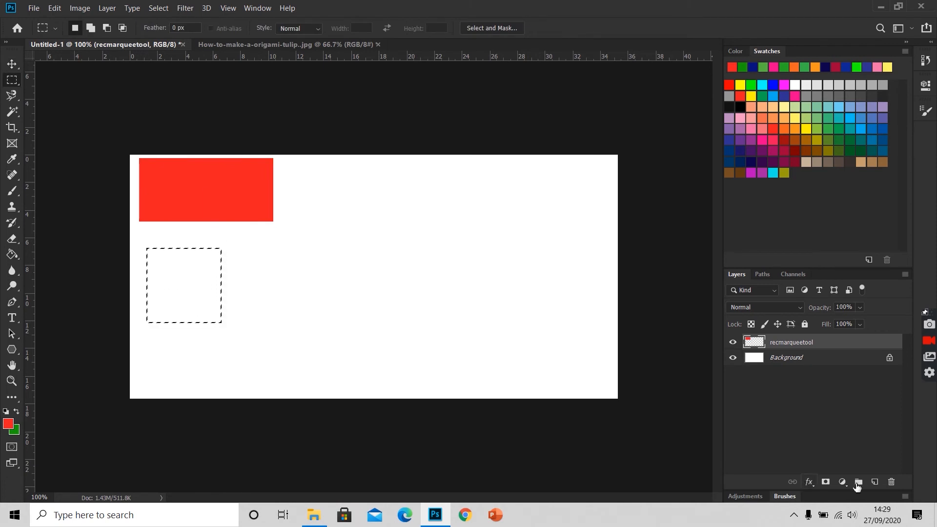
{"action": "left_click", "coordinate": [874, 482]}
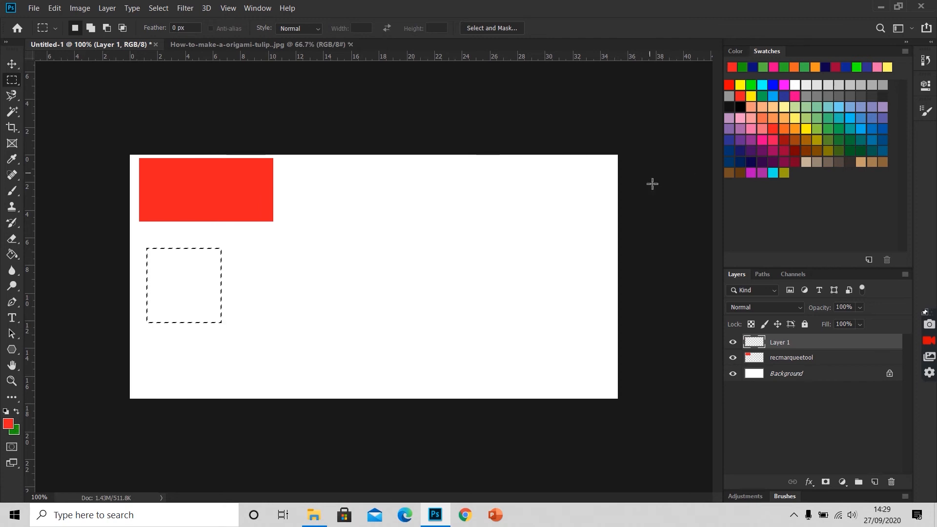
Set the foreground colour to light yellow and alternate the square's fill between foreground yellow and background green, ending with green
{"action": "left_click", "coordinate": [794, 120]}
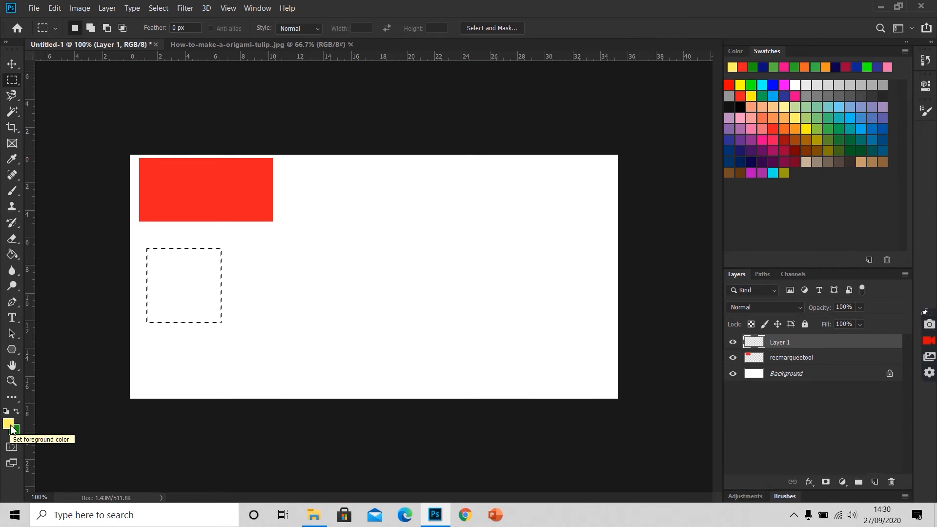
{"action": "key", "text": "alt+BackSpace"}
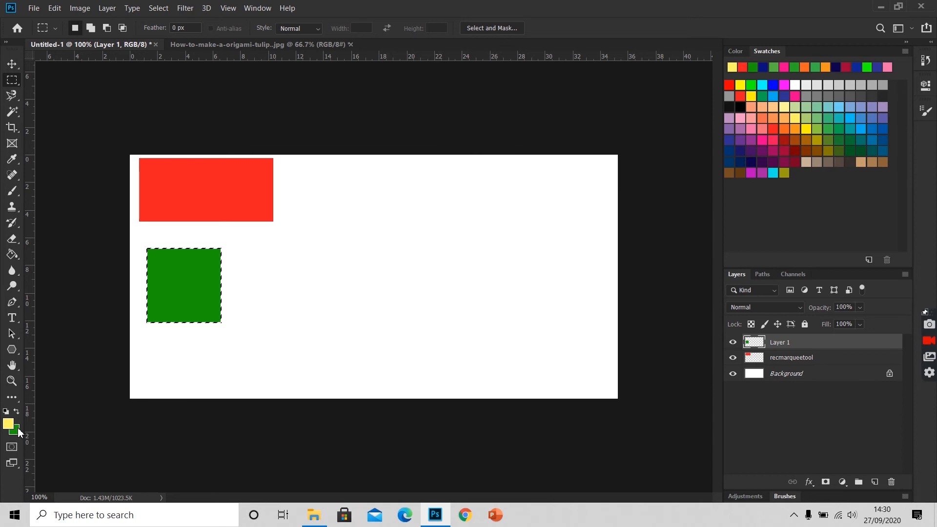
{"action": "key", "text": "alt+BackSpace"}
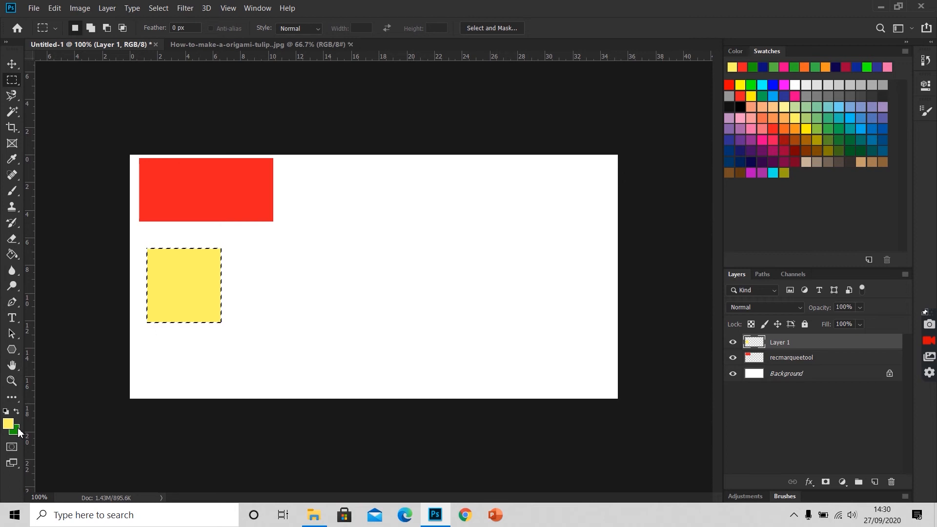
{"action": "key", "text": "ctrl+BackSpace"}
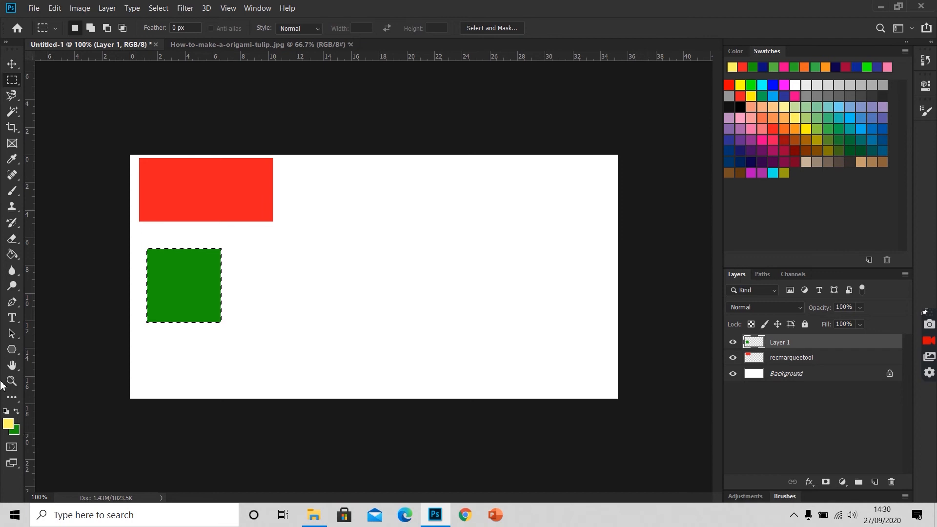
Switch to the Elliptical Marquee tool, clear the selection around the green square, and add a new layer
{"action": "left_click", "coordinate": [9, 80]}
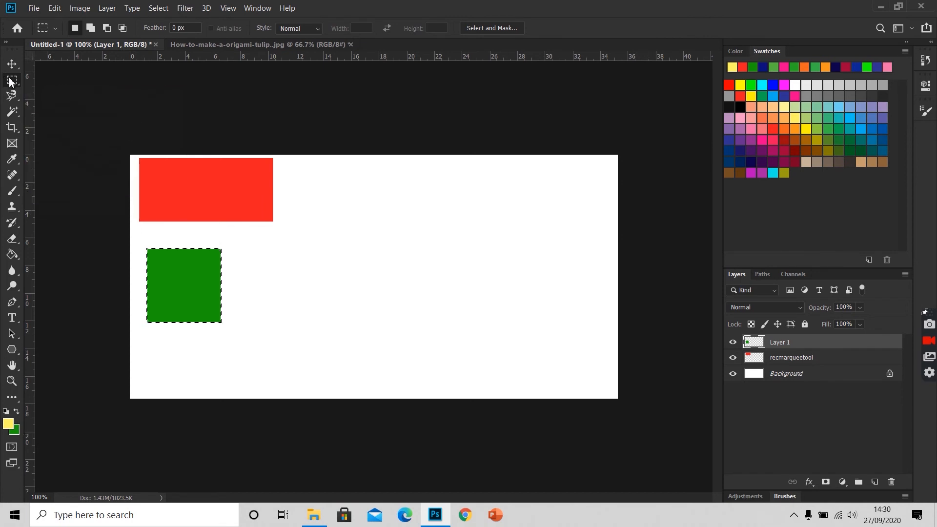
{"action": "left_click", "coordinate": [46, 91]}
{"action": "left_click", "coordinate": [46, 95]}
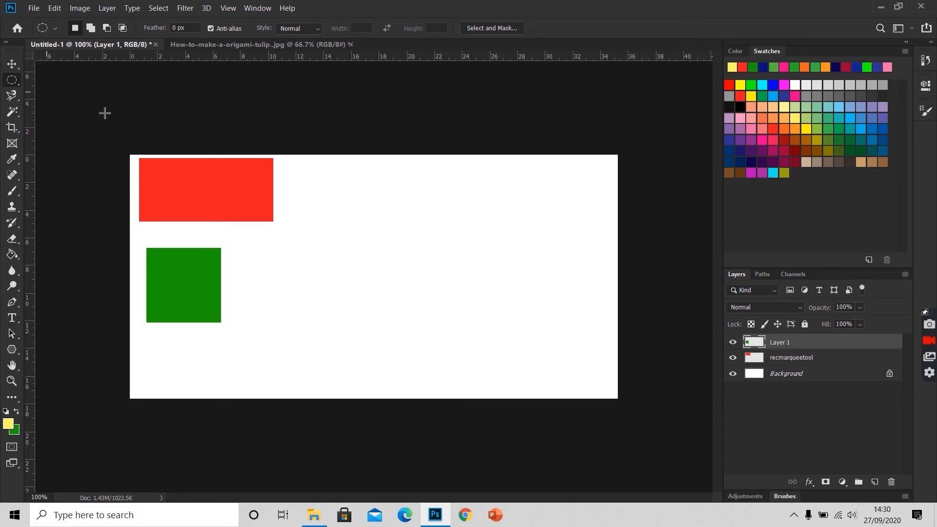
{"action": "left_click", "coordinate": [874, 482]}
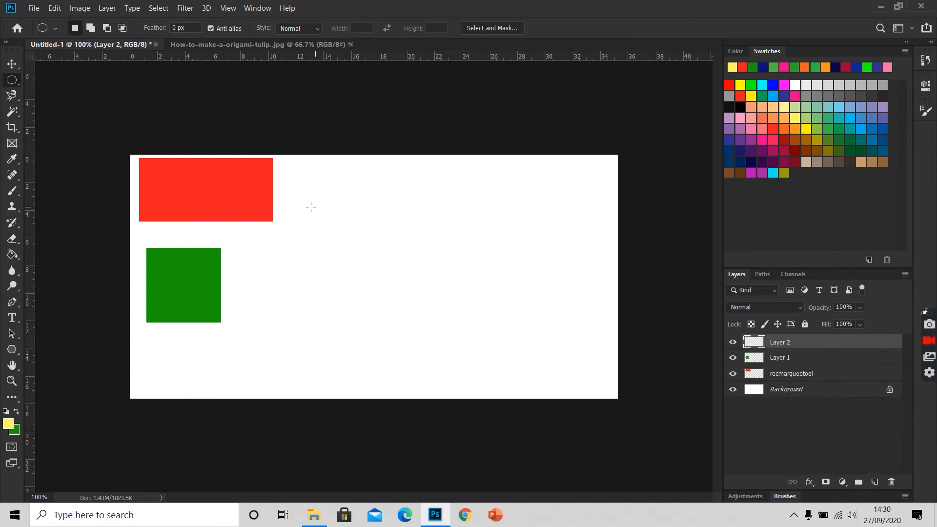
{"action": "left_click_drag", "start_coordinate": [308, 203], "coordinate": [484, 273]}
{"action": "left_click", "coordinate": [483, 274]}
{"action": "key", "text": "ctrl+z"}
{"action": "left_click_drag", "start_coordinate": [337, 283], "coordinate": [475, 387]}
{"action": "key", "text": "ctrl+d"}
Select a wide, flat ellipse to the right of the red rectangle, fill it with light green using the Paint Bucket, and deselect
{"action": "left_click_drag", "start_coordinate": [332, 182], "coordinate": [487, 226]}
{"action": "left_click", "coordinate": [12, 254]}
{"action": "left_click", "coordinate": [784, 67]}
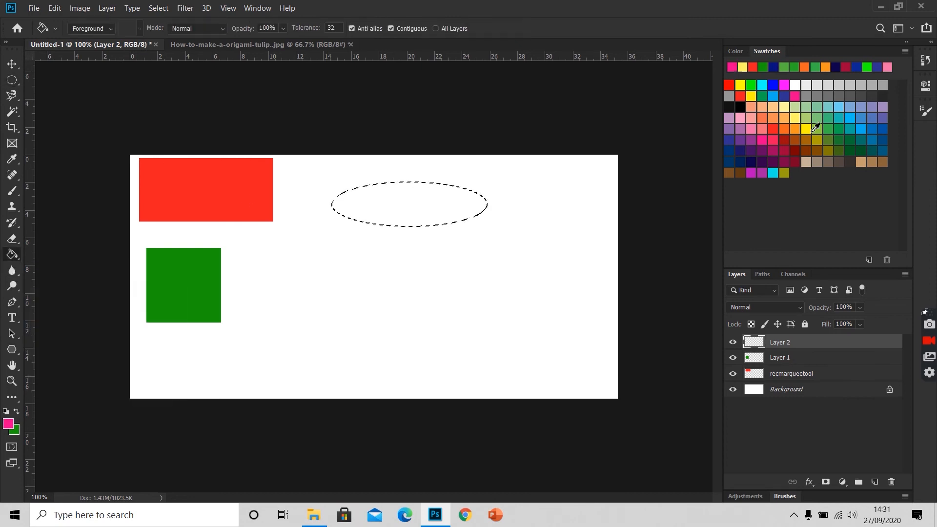
{"action": "left_click", "coordinate": [815, 130]}
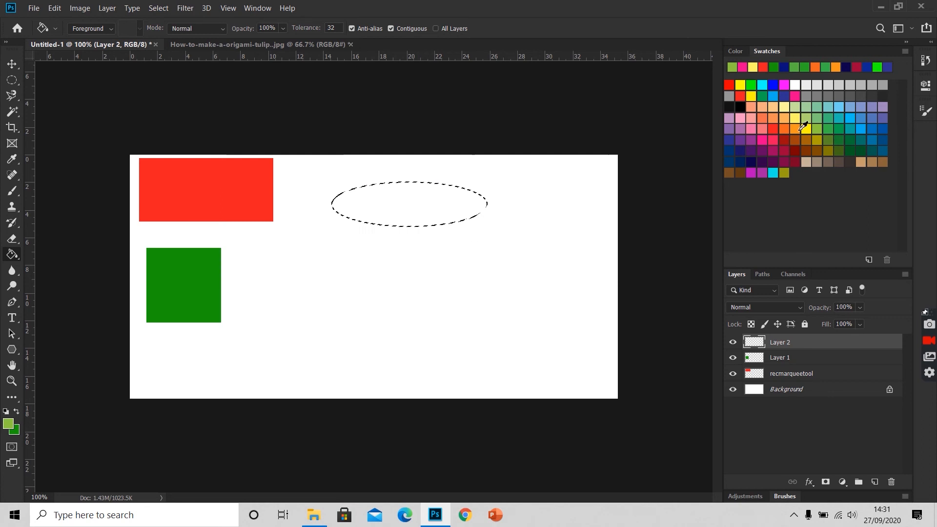
{"action": "left_click", "coordinate": [390, 204]}
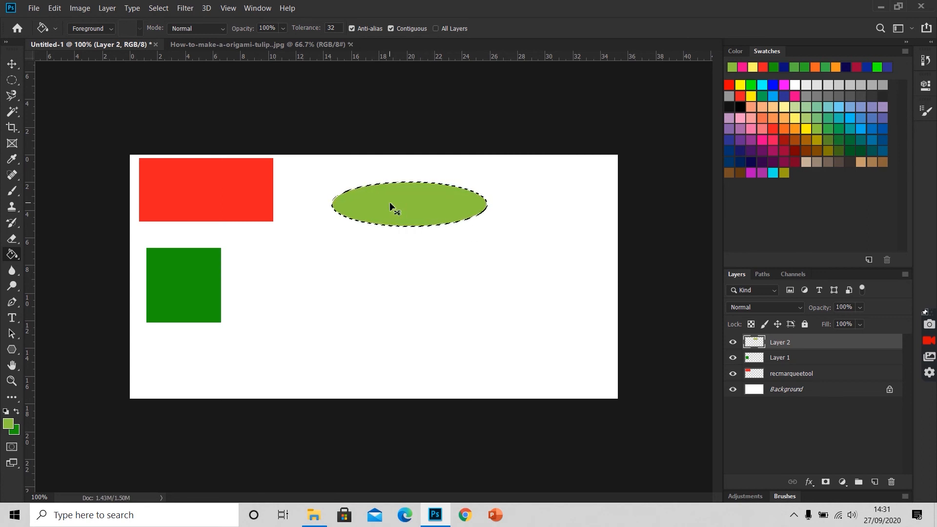
{"action": "key", "text": "ctrl+d"}
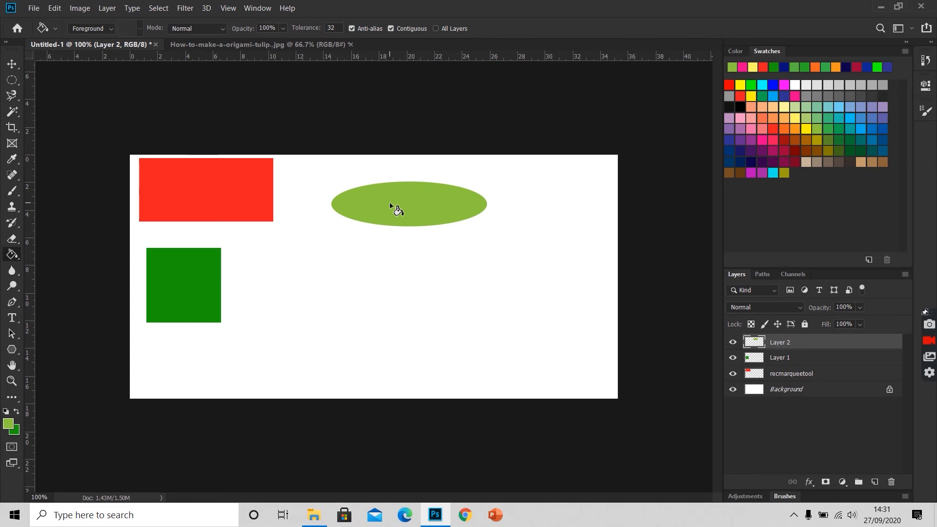
Switch to the Lasso tool and add a new layer named Lassotoolpractice
{"action": "key", "text": "l"}
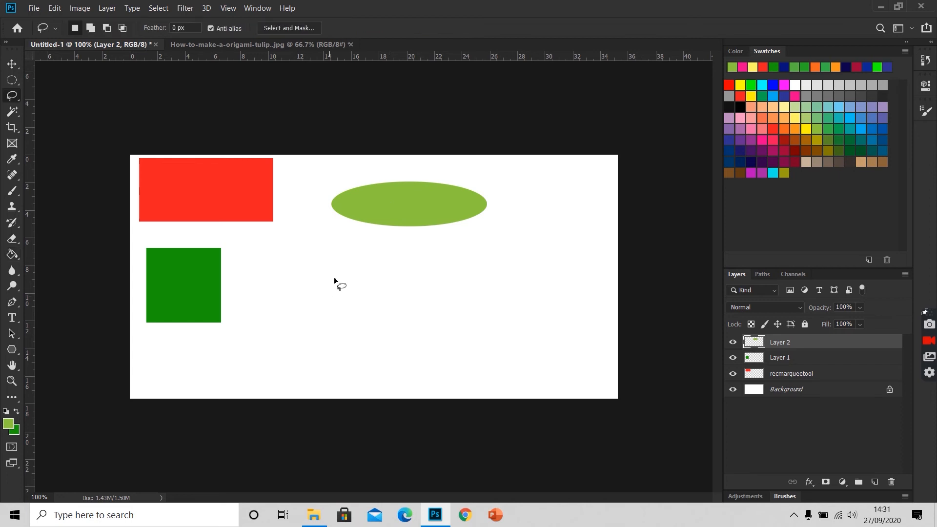
{"action": "left_click", "coordinate": [875, 482]}
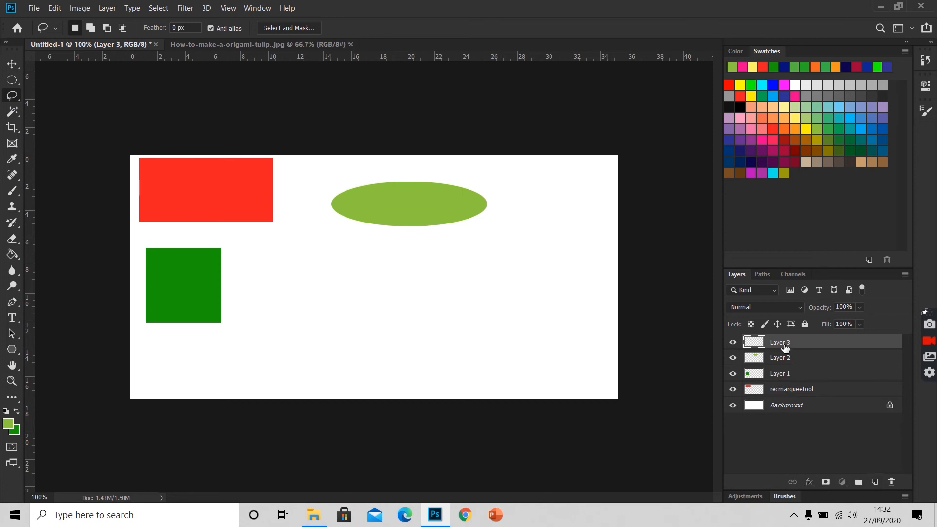
{"action": "type", "text": "Lassotoolpractice"}
{"action": "key", "text": "Return"}
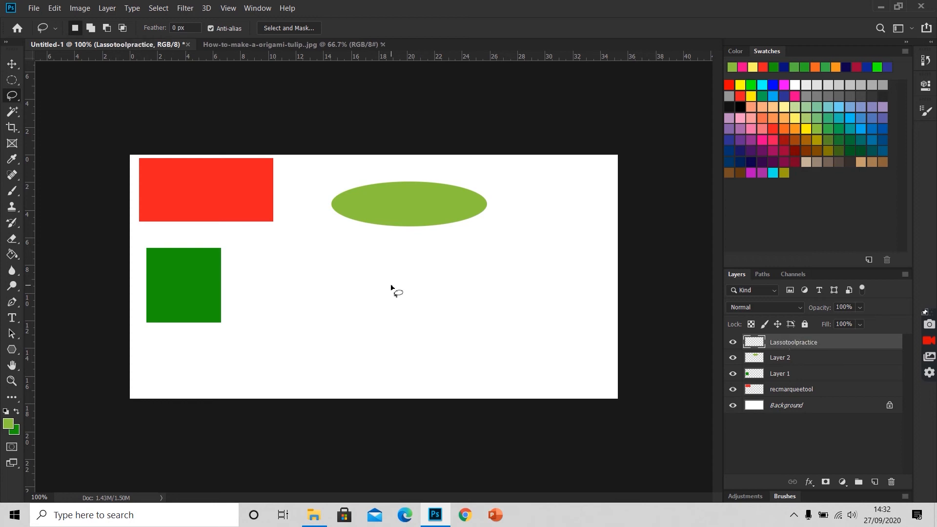
Draw a freeform lasso selection below the ellipse, fill it with pink using the Paint Bucket, and deselect it, switching to the Move tool
{"action": "mouse_move", "coordinate": [391, 285]}
{"action": "left_mouse_down"}
{"action": "mouse_move", "coordinate": [369, 348]}
{"action": "mouse_move", "coordinate": [395, 350]}
{"action": "mouse_move", "coordinate": [406, 336]}
{"action": "mouse_move", "coordinate": [447, 335]}
{"action": "mouse_move", "coordinate": [459, 321]}
{"action": "mouse_move", "coordinate": [428, 310]}
{"action": "mouse_move", "coordinate": [429, 274]}
{"action": "mouse_move", "coordinate": [404, 269]}
{"action": "mouse_move", "coordinate": [418, 243]}
{"action": "mouse_move", "coordinate": [441, 245]}
{"action": "mouse_move", "coordinate": [454, 262]}
{"action": "mouse_move", "coordinate": [484, 254]}
{"action": "mouse_move", "coordinate": [478, 239]}
{"action": "mouse_move", "coordinate": [432, 228]}
{"action": "mouse_move", "coordinate": [327, 254]}
{"action": "mouse_move", "coordinate": [318, 266]}
{"action": "mouse_move", "coordinate": [334, 278]}
{"action": "mouse_move", "coordinate": [361, 263]}
{"action": "mouse_move", "coordinate": [393, 287]}
{"action": "left_mouse_up"}
{"action": "left_click", "coordinate": [12, 254]}
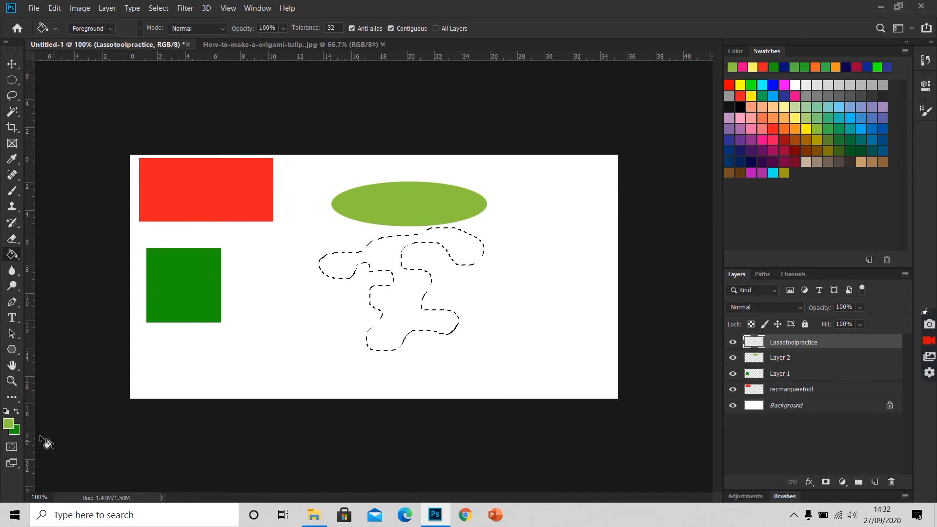
{"action": "left_click", "coordinate": [765, 140]}
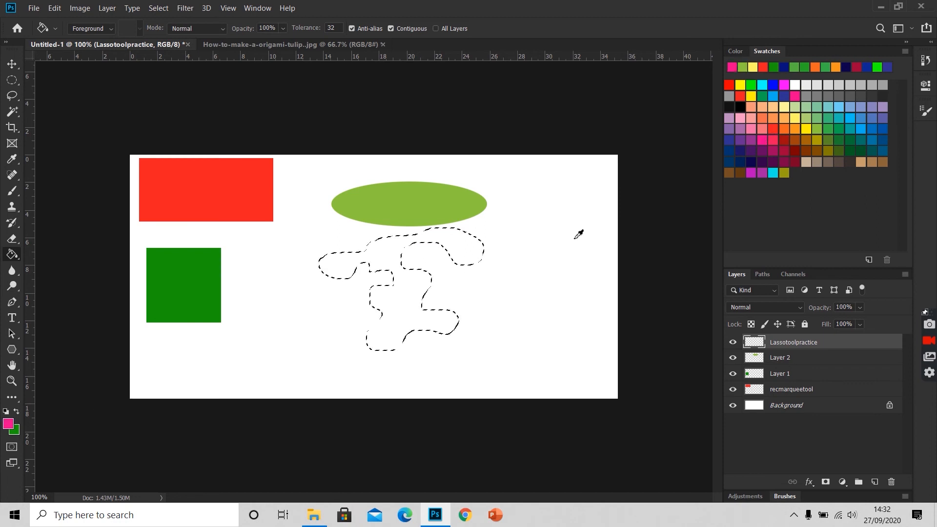
{"action": "left_click", "coordinate": [396, 310]}
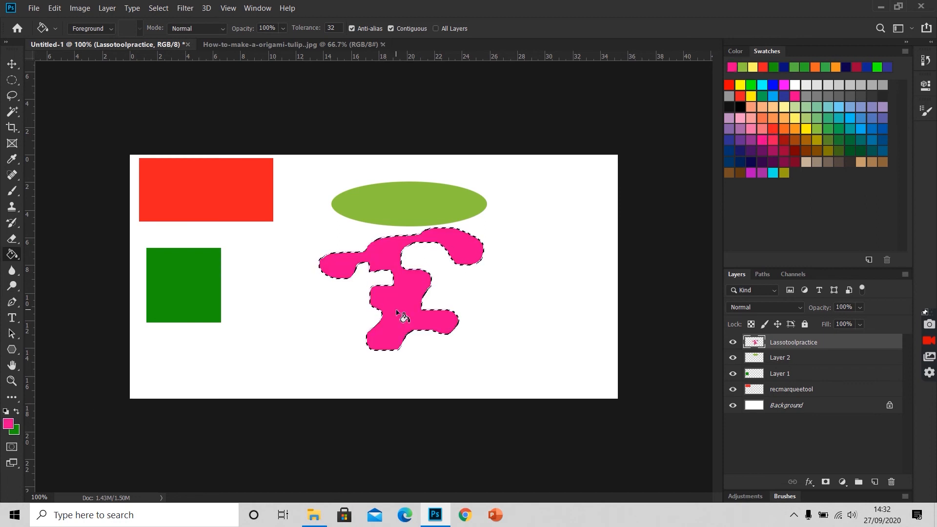
{"action": "key", "text": "ctrl+d"}
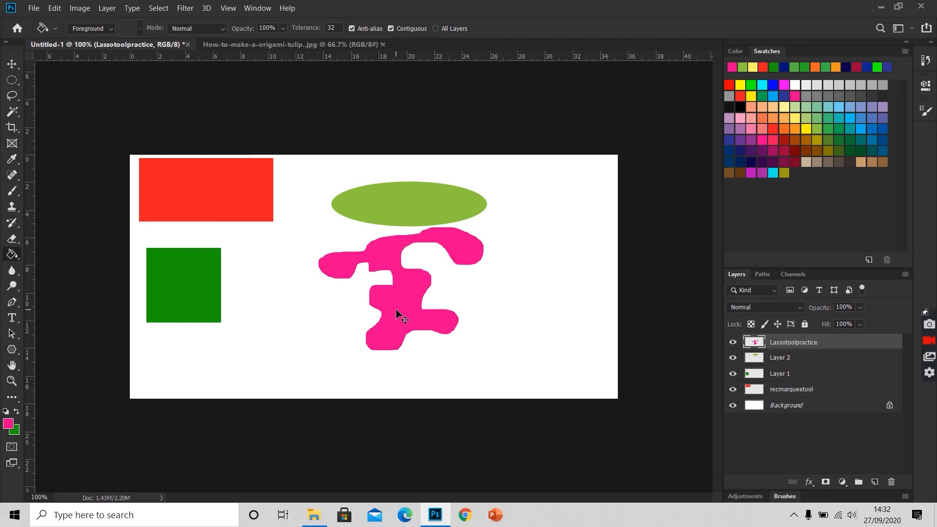
{"action": "left_click", "coordinate": [12, 64]}
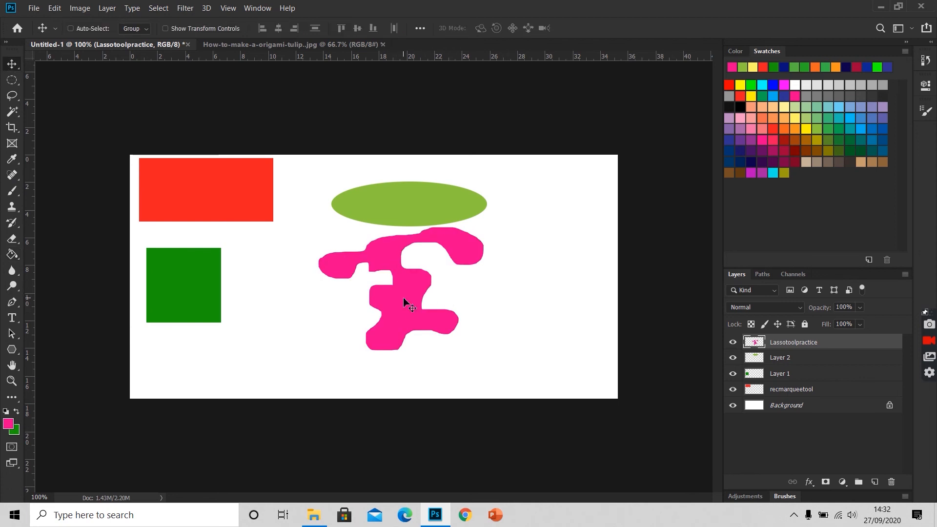
Move the pink freeform shape to the lower-right corner of the canvas and switch to the Polygonal Lasso tool
{"action": "mouse_move", "coordinate": [420, 288]}
{"action": "left_mouse_down"}
{"action": "mouse_move", "coordinate": [484, 326]}
{"action": "mouse_move", "coordinate": [490, 305]}
{"action": "mouse_move", "coordinate": [550, 334]}
{"action": "mouse_move", "coordinate": [549, 347]}
{"action": "mouse_move", "coordinate": [535, 345]}
{"action": "left_mouse_up"}
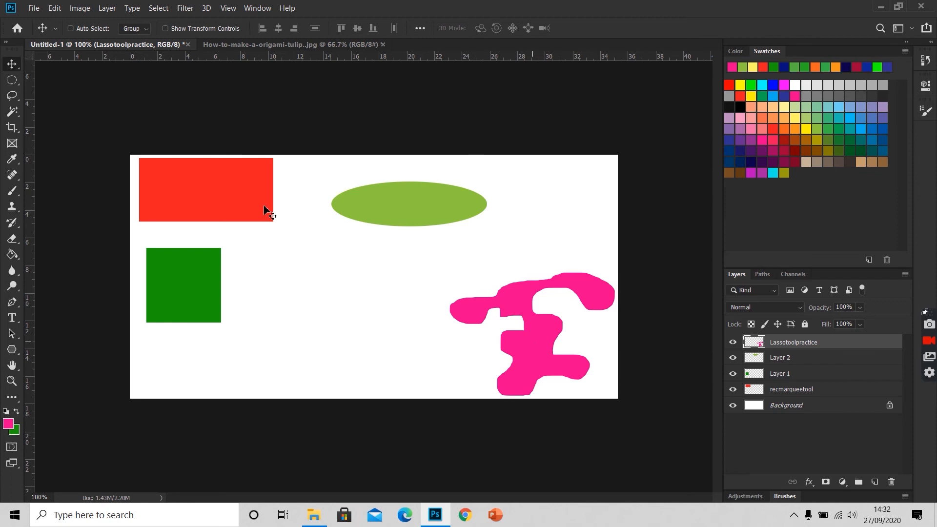
{"action": "right_click", "coordinate": [13, 100]}
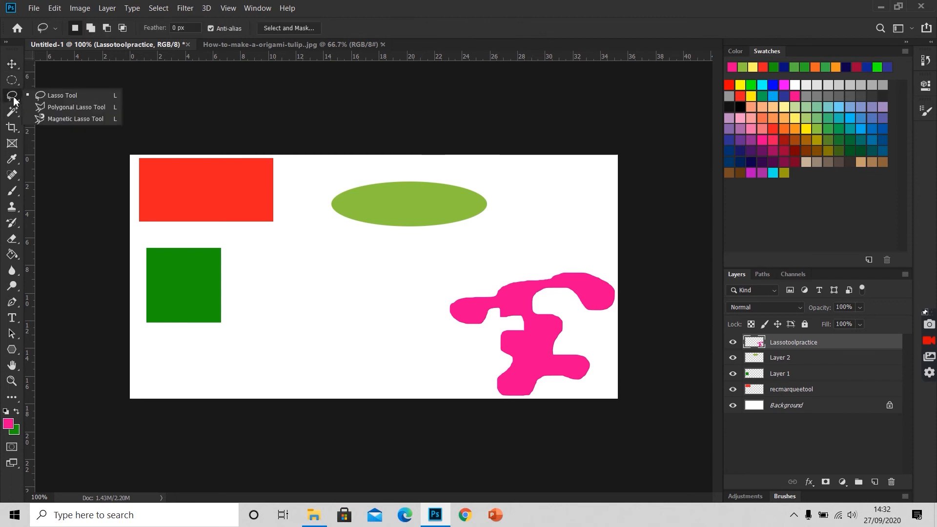
{"action": "left_click", "coordinate": [43, 105]}
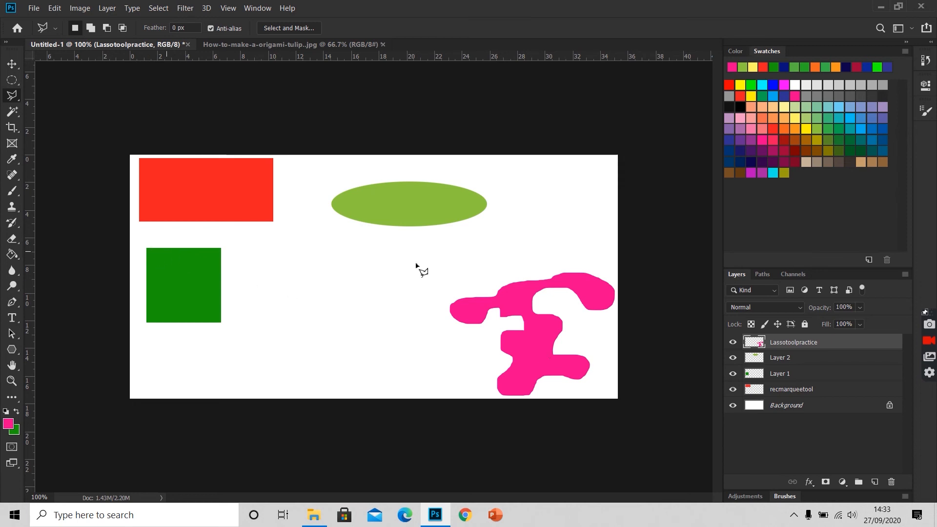
Make Layer 1 active and trace the green square corner to corner with the Polygonal Lasso to form a closed selection
{"action": "left_click", "coordinate": [773, 377]}
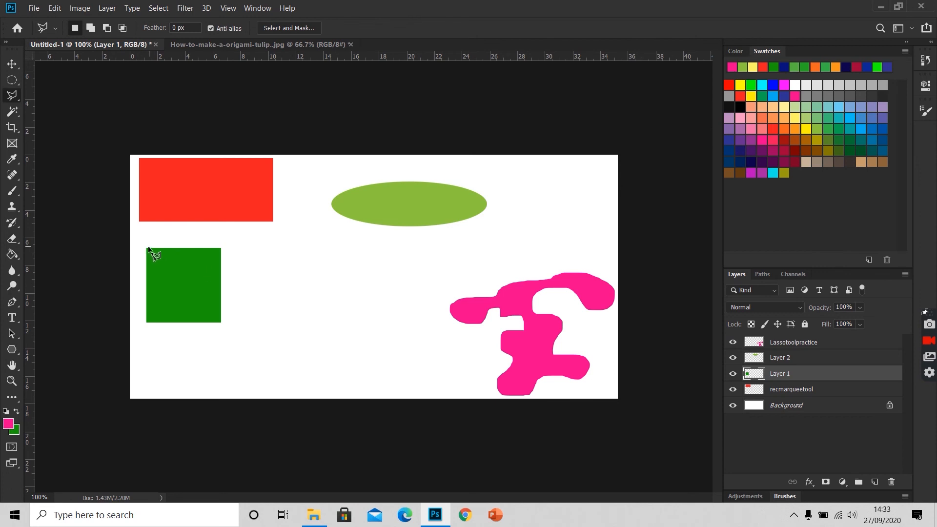
{"action": "key", "text": "ctrl+plus"}
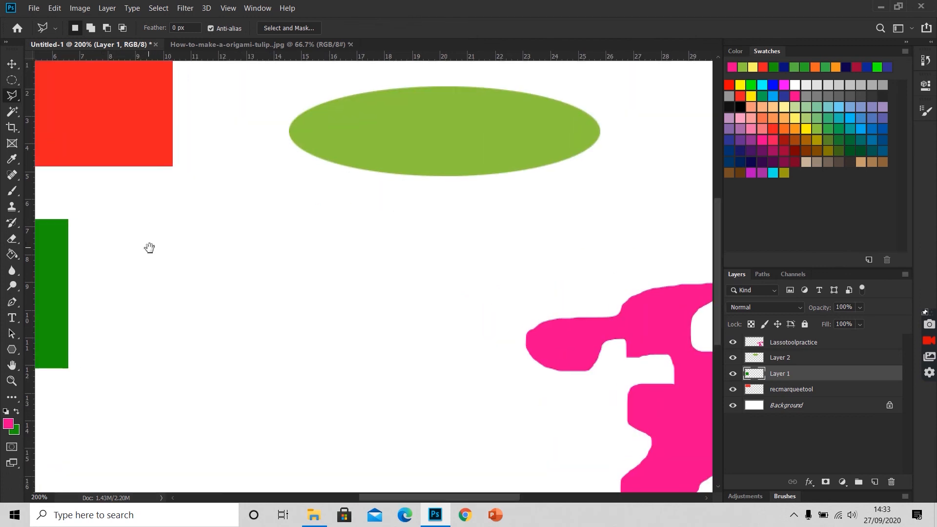
{"action": "left_click_drag", "start_coordinate": [187, 251], "coordinate": [325, 265]}
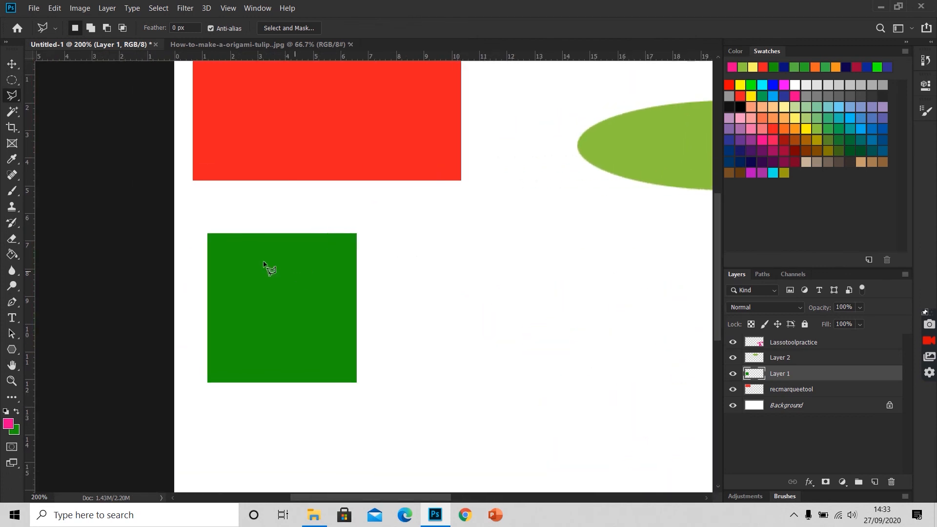
{"action": "left_click", "coordinate": [207, 233]}
{"action": "left_click", "coordinate": [357, 234]}
{"action": "left_click", "coordinate": [357, 383]}
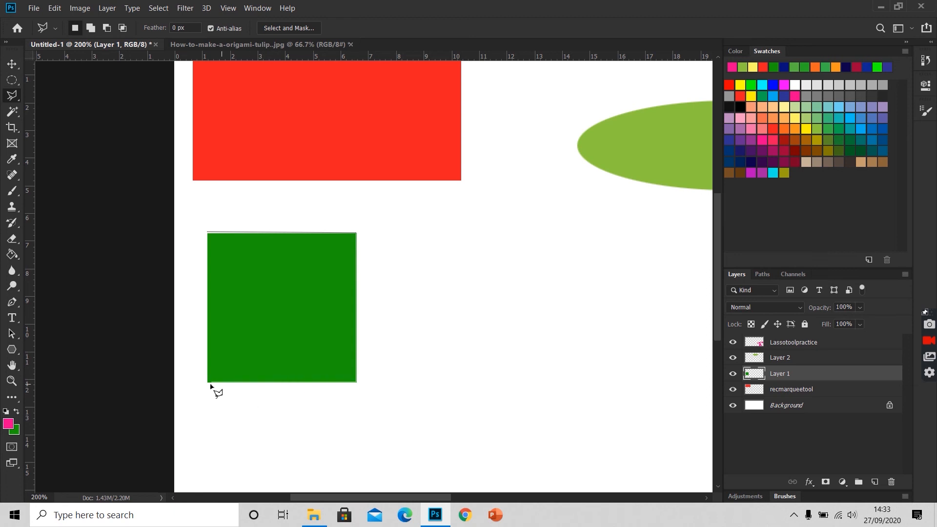
{"action": "left_click", "coordinate": [207, 384]}
{"action": "left_click", "coordinate": [207, 234]}
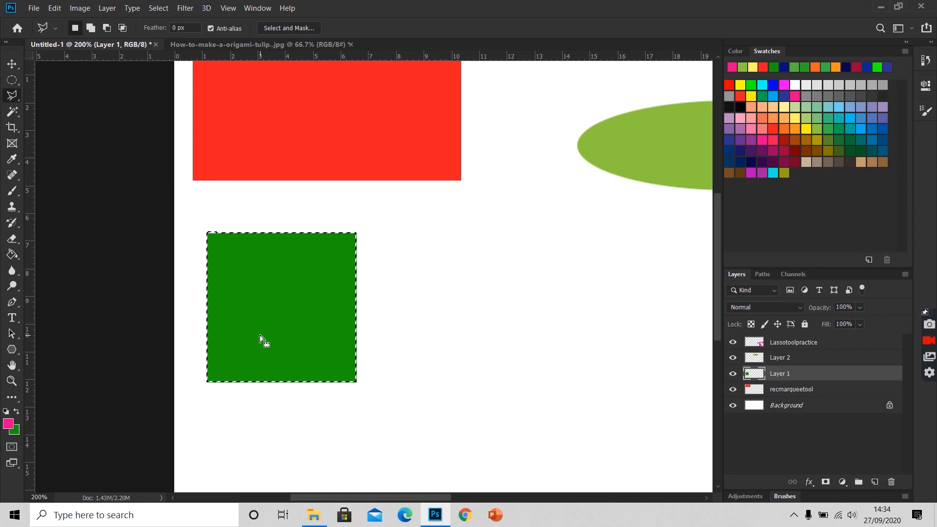
Fill the square selection with pink on a new layer, deselect it, and move the pink square beside the green one
{"action": "key", "text": "g"}
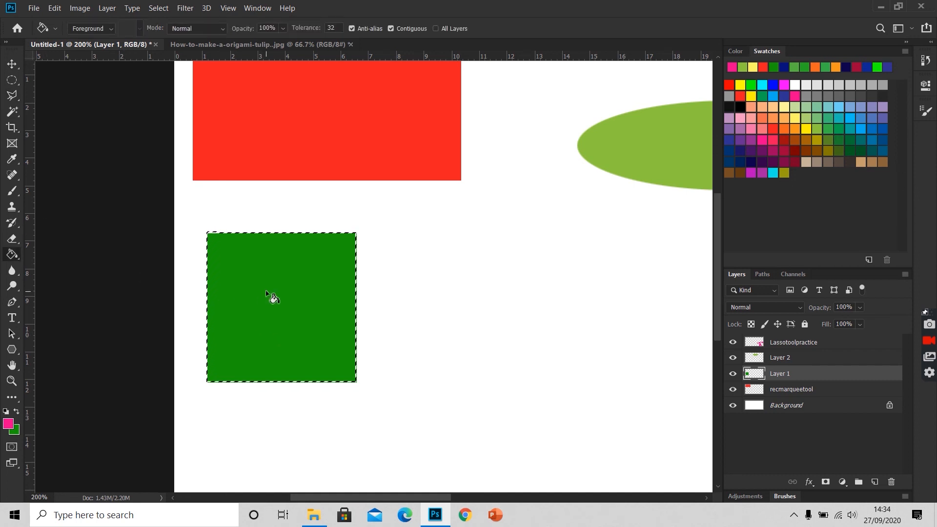
{"action": "left_click", "coordinate": [875, 482]}
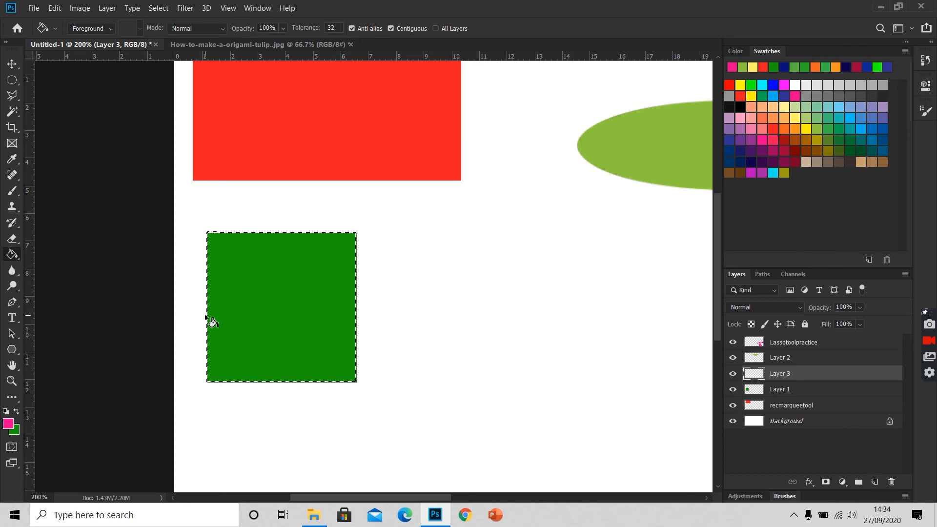
{"action": "left_click", "coordinate": [255, 314]}
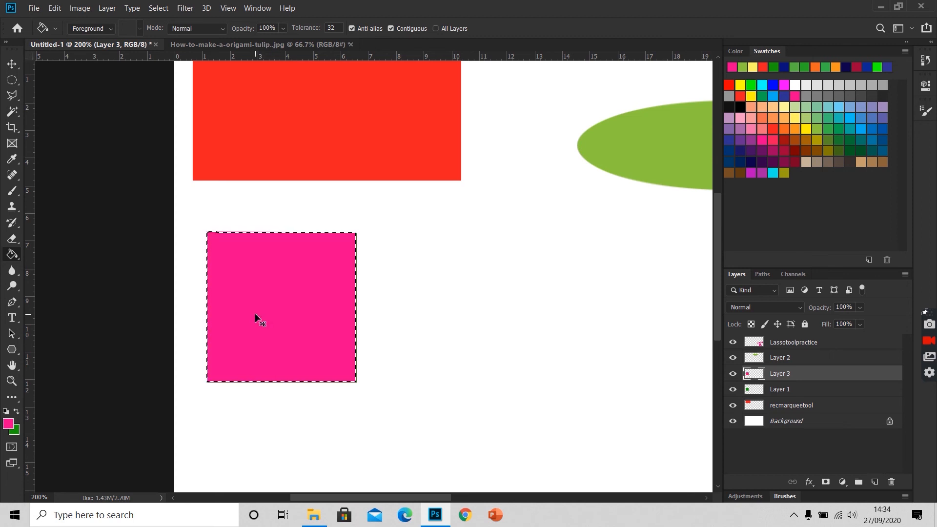
{"action": "key", "text": "ctrl+d"}
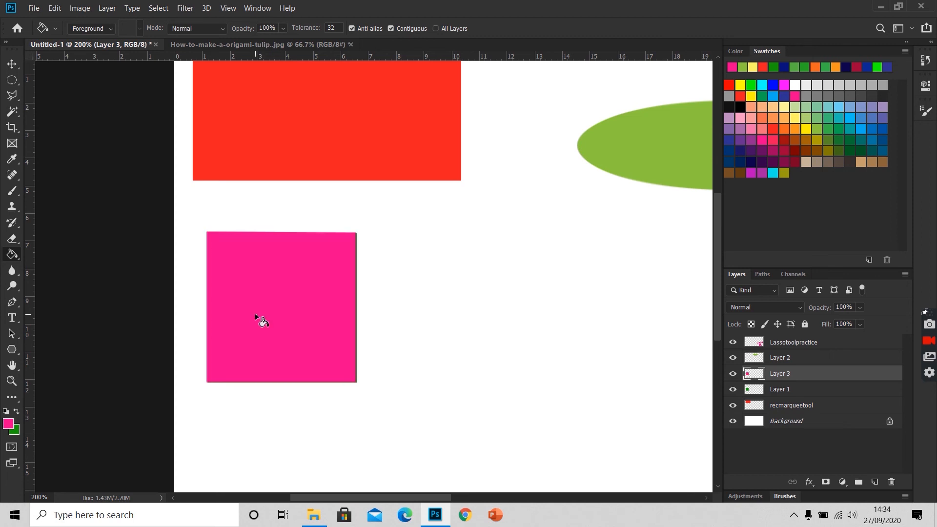
{"action": "key", "text": "v"}
{"action": "left_click_drag", "start_coordinate": [256, 315], "coordinate": [424, 320]}
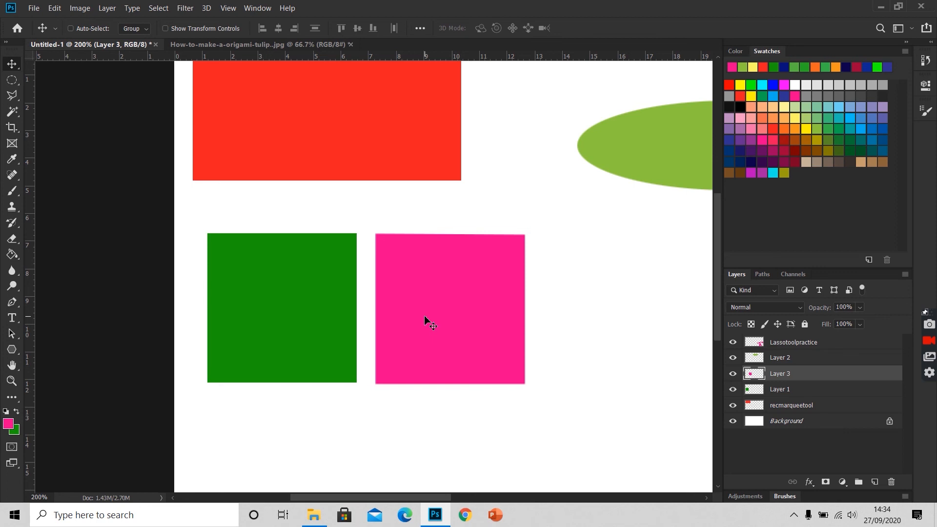
Trace the light green ellipse on Layer 2 with the Magnetic Lasso tool and clear the selection
{"action": "left_click_drag", "start_coordinate": [12, 95], "coordinate": [48, 121]}
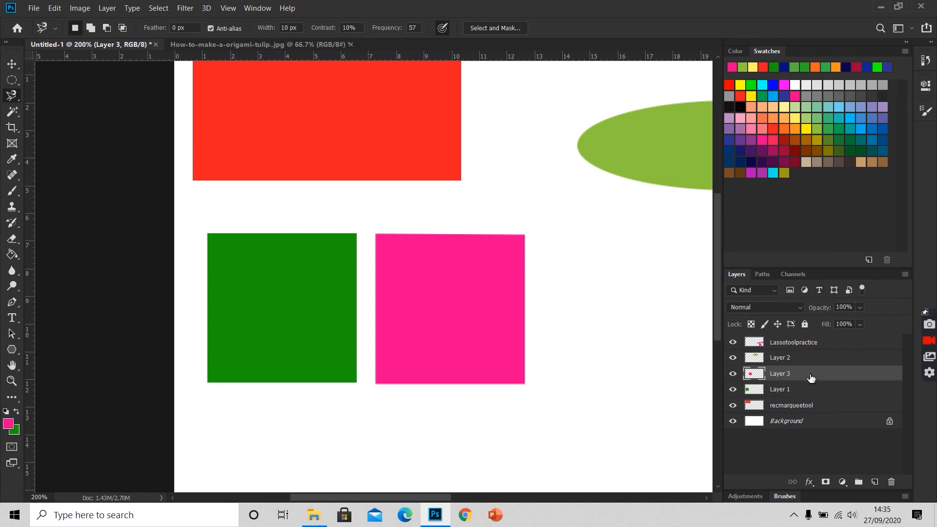
{"action": "key", "text": "ctrl+minus"}
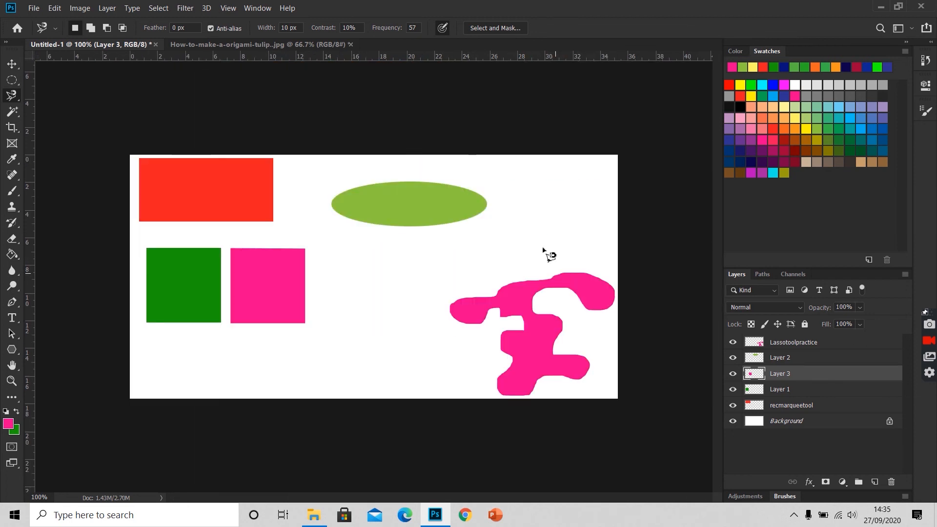
{"action": "left_click", "coordinate": [822, 358]}
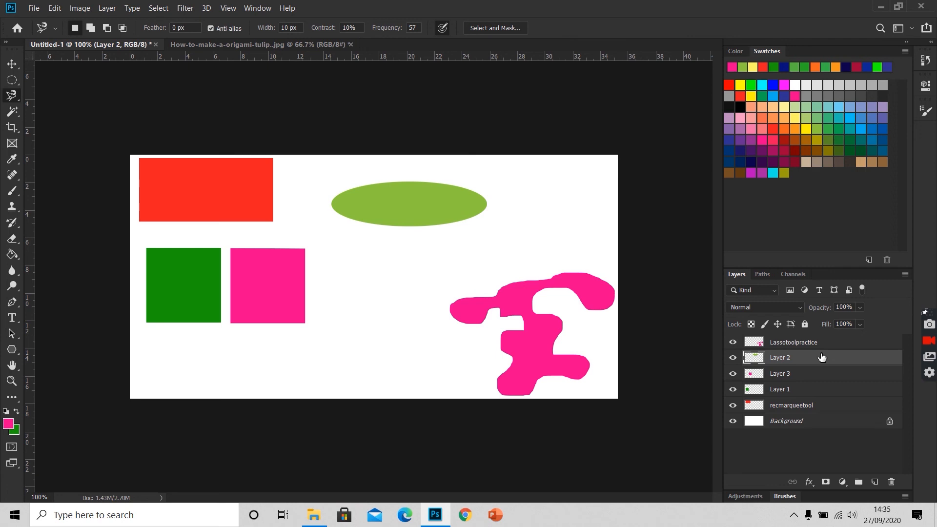
{"action": "left_click", "coordinate": [346, 190]}
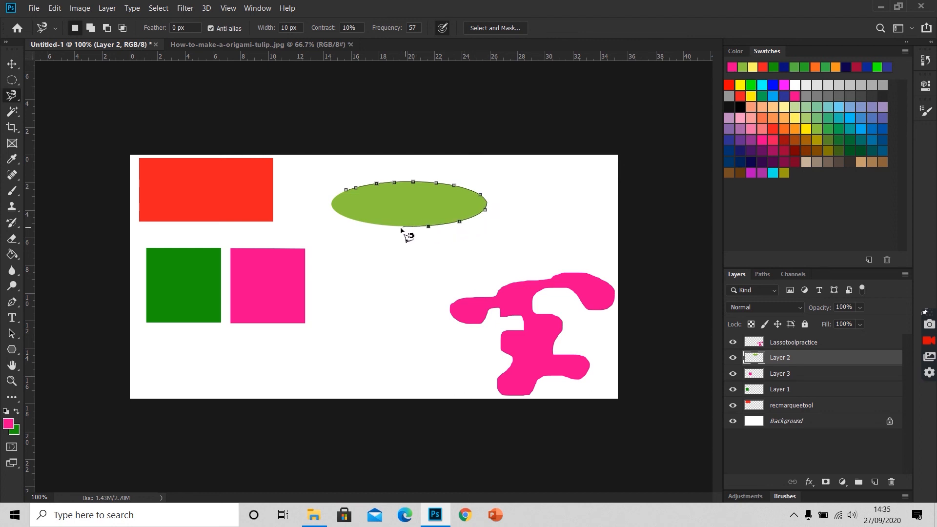
{"action": "left_click", "coordinate": [347, 189]}
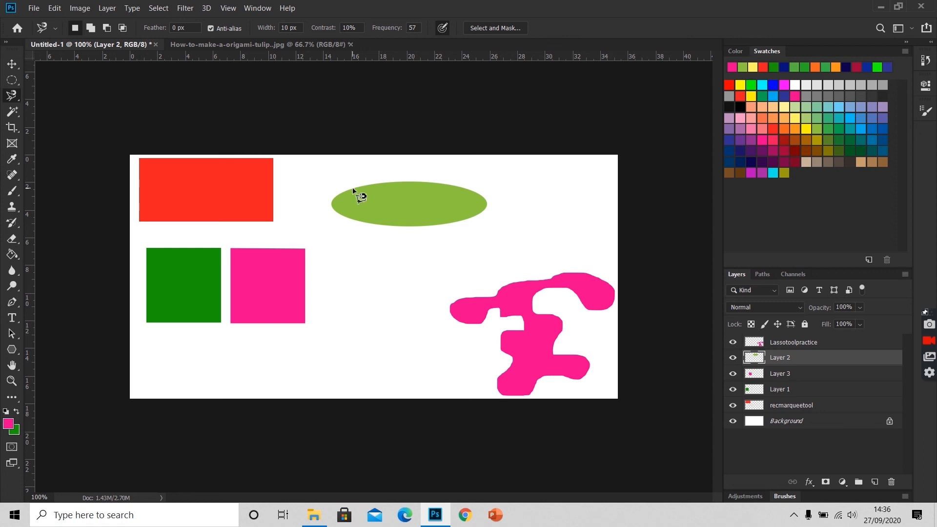
{"action": "left_click", "coordinate": [353, 189]}
Select the pink square on Layer 3 with the Magic Wand tool and invert the selection
{"action": "key", "text": "w"}
{"action": "right_click", "coordinate": [13, 112]}
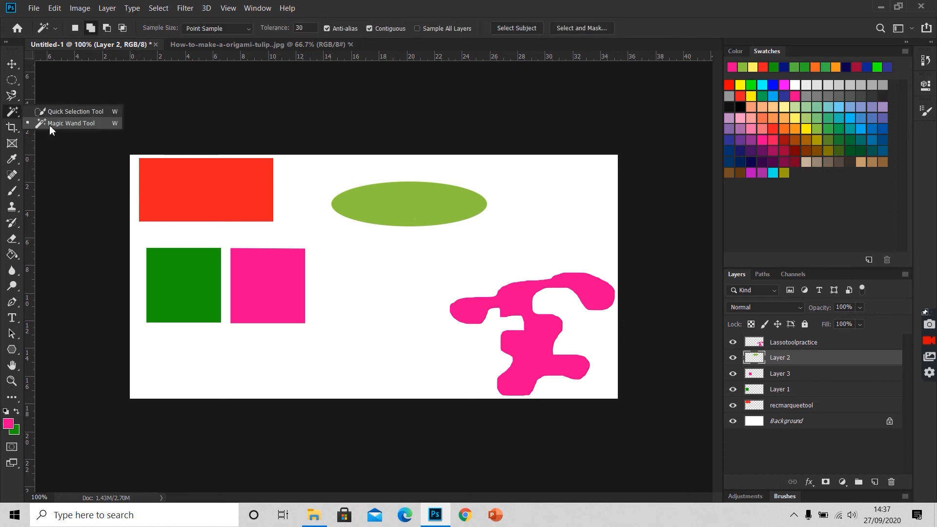
{"action": "left_click", "coordinate": [49, 124]}
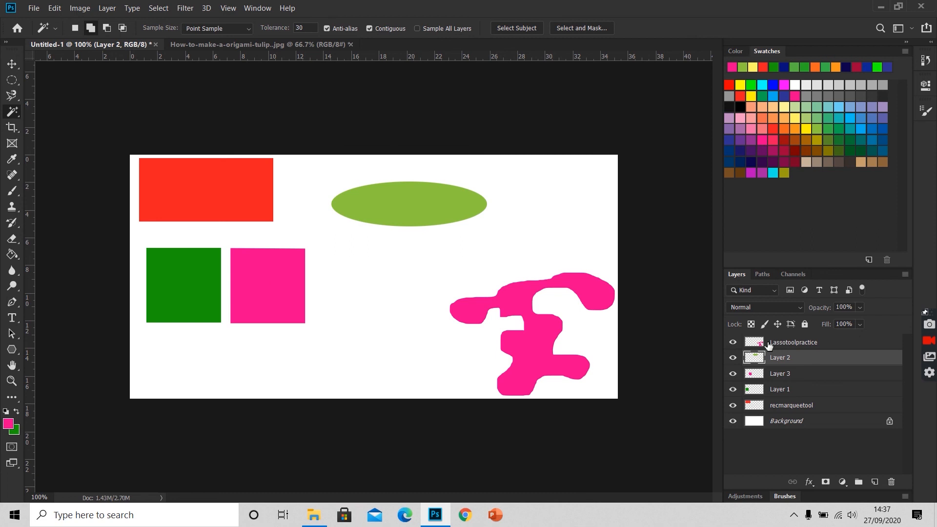
{"action": "left_click", "coordinate": [781, 374]}
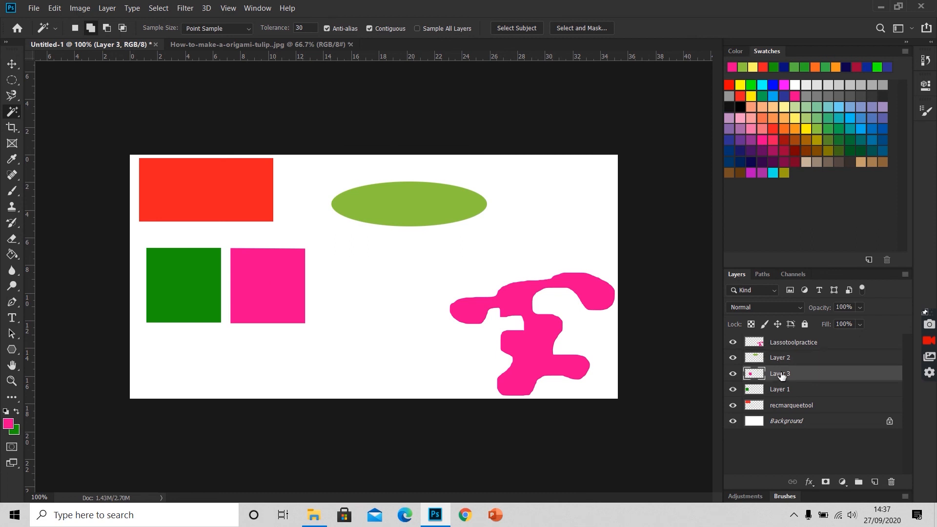
{"action": "left_click", "coordinate": [276, 285]}
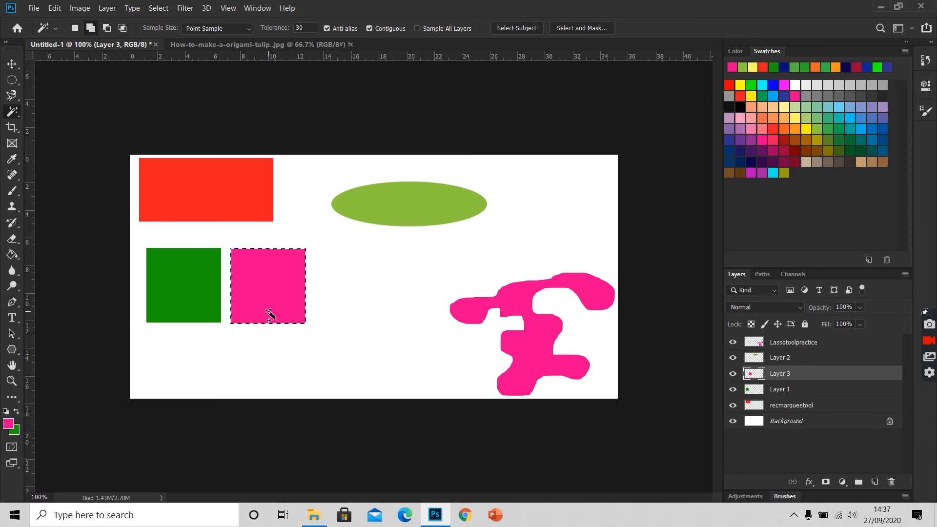
{"action": "key", "text": "ctrl+shift+i"}
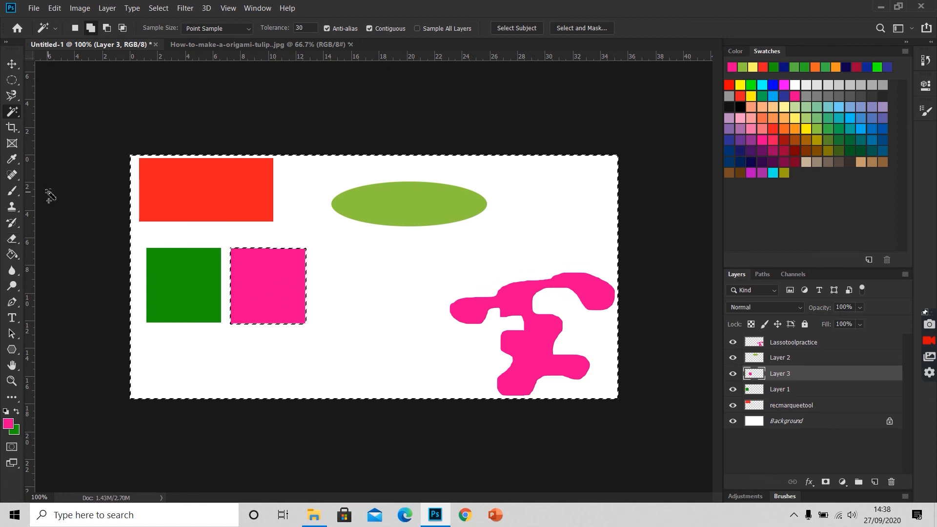
Swap the foreground and background colours, try filling the inverted selection with green on Layer 3, undo the fill, and deselect
{"action": "key", "text": "g"}
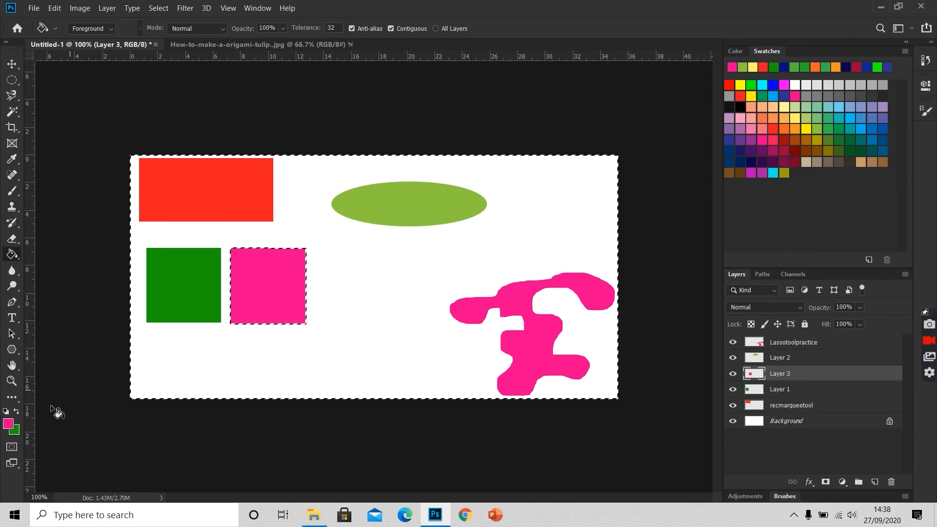
{"action": "key", "text": "x"}
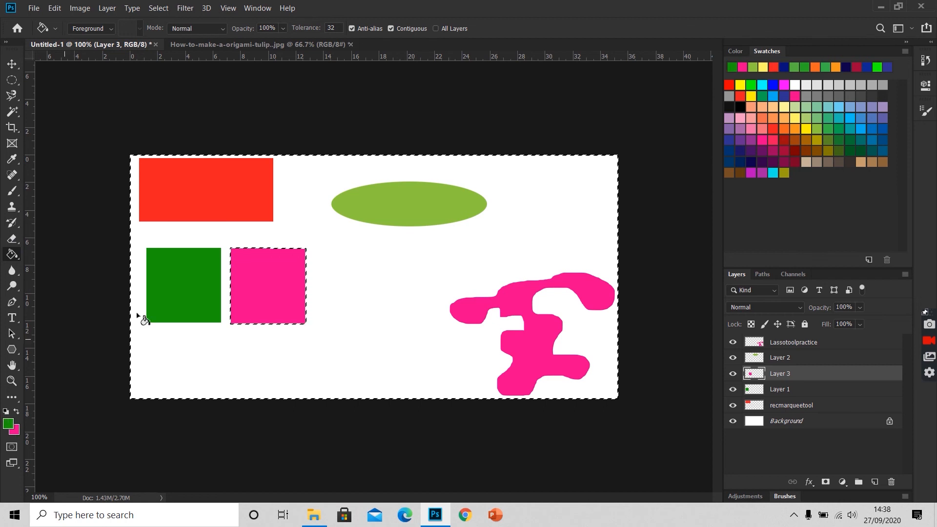
{"action": "left_click", "coordinate": [195, 228]}
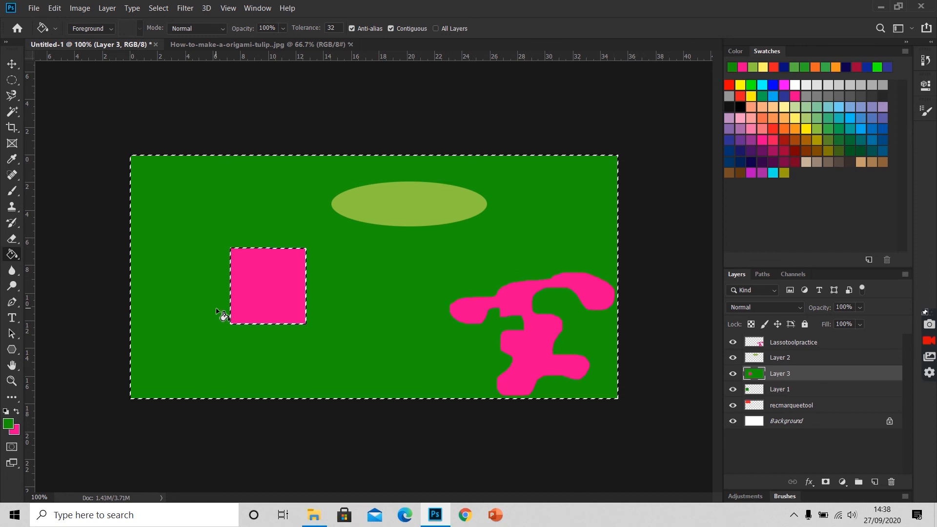
{"action": "key", "text": "ctrl+z"}
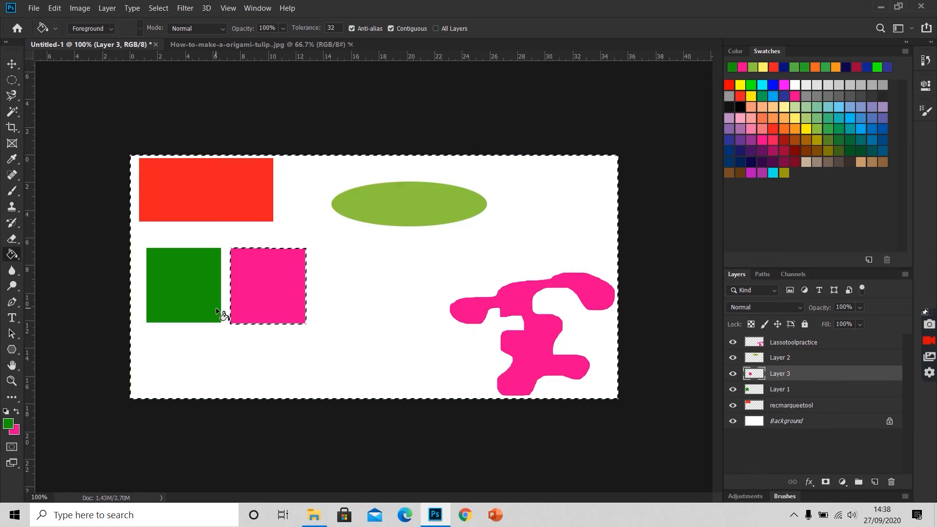
{"action": "key", "text": "ctrl+d"}
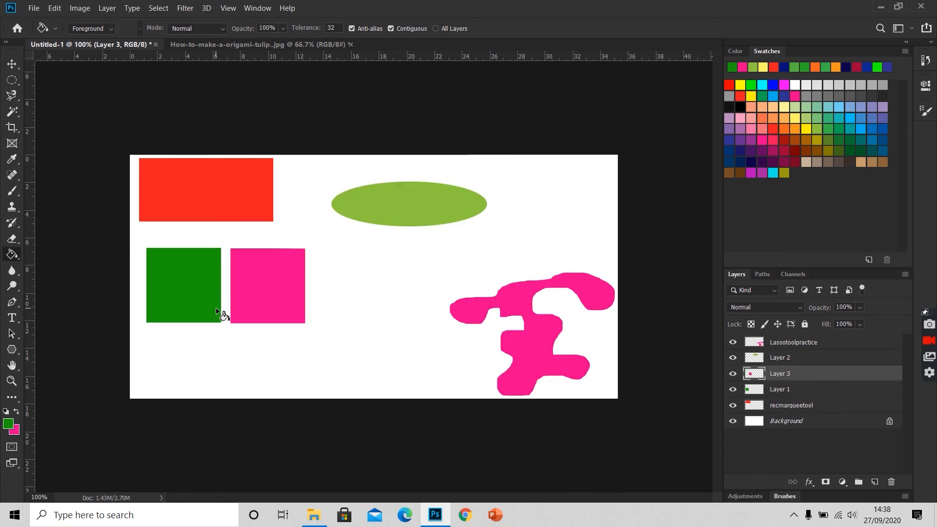